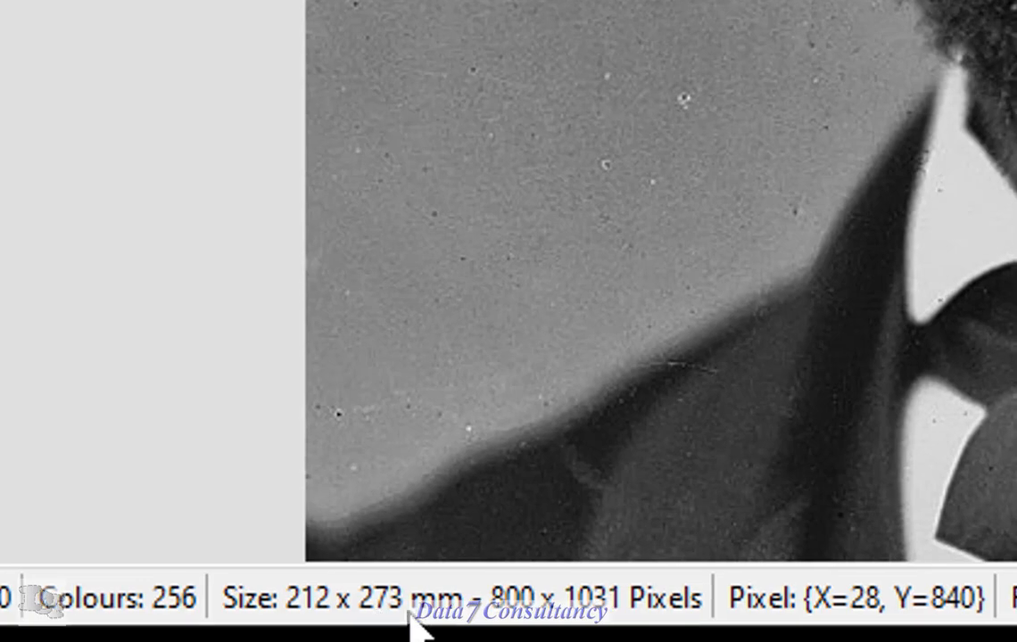
- Resize the portrait image to a width of 100 mm with the width/height ratio locked
right_click(575, 239)
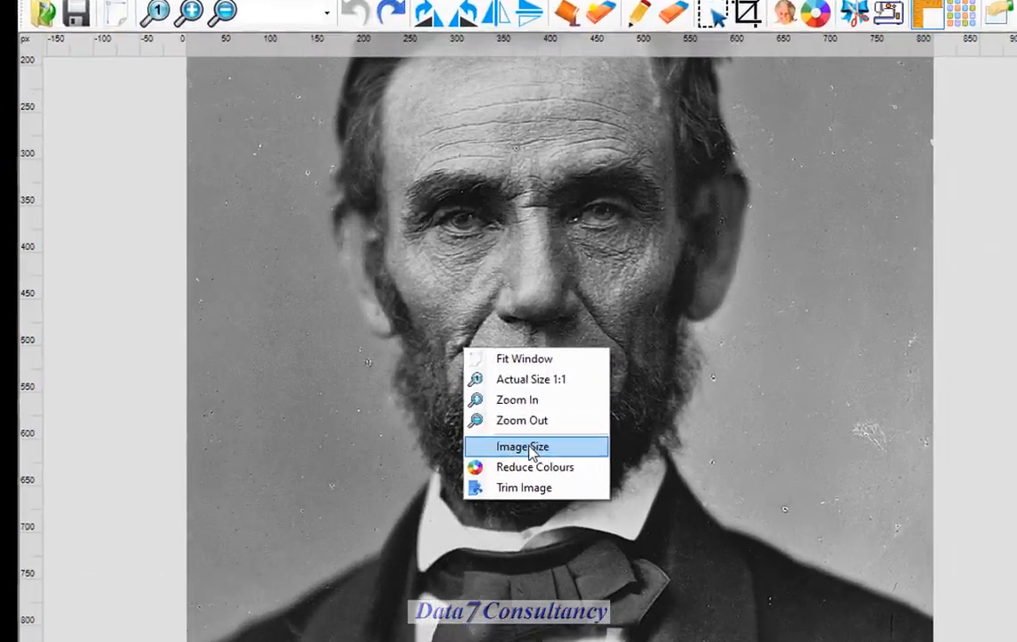
left_click(531, 447)
double_click(539, 373)
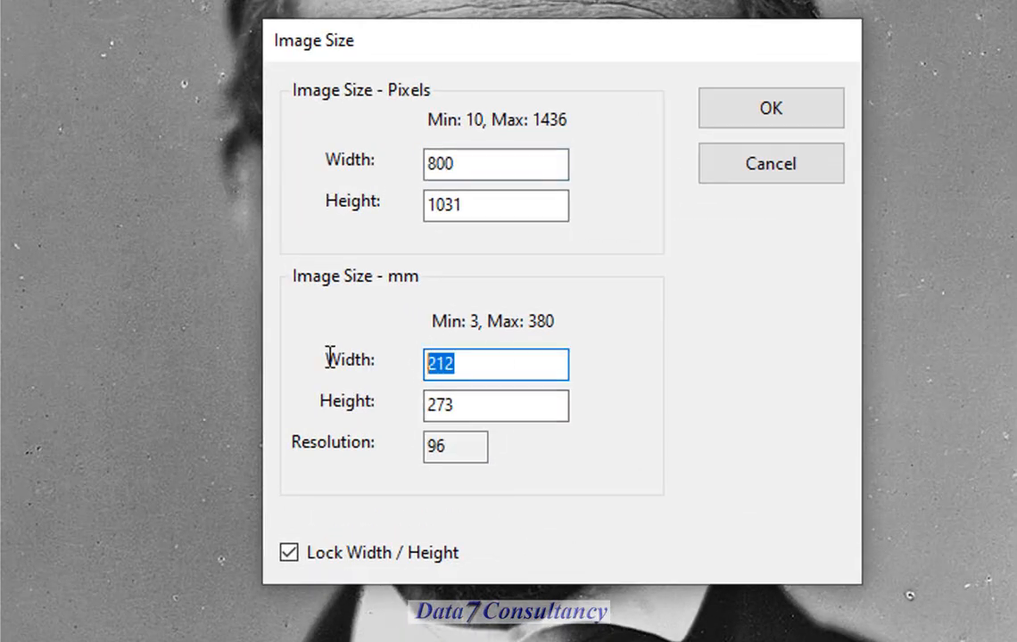
type("100")
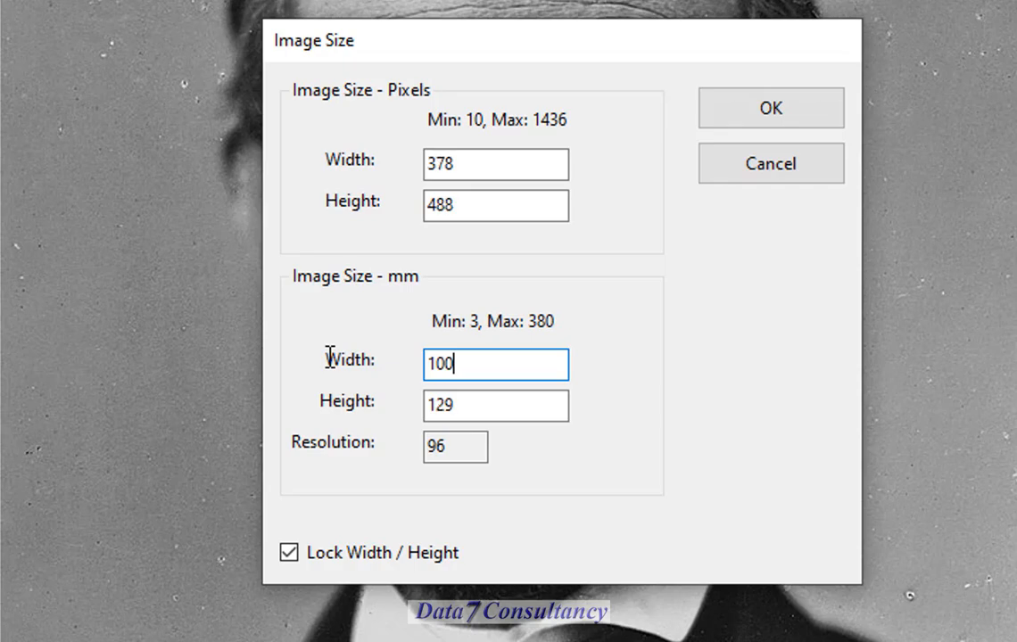
left_click(738, 117)
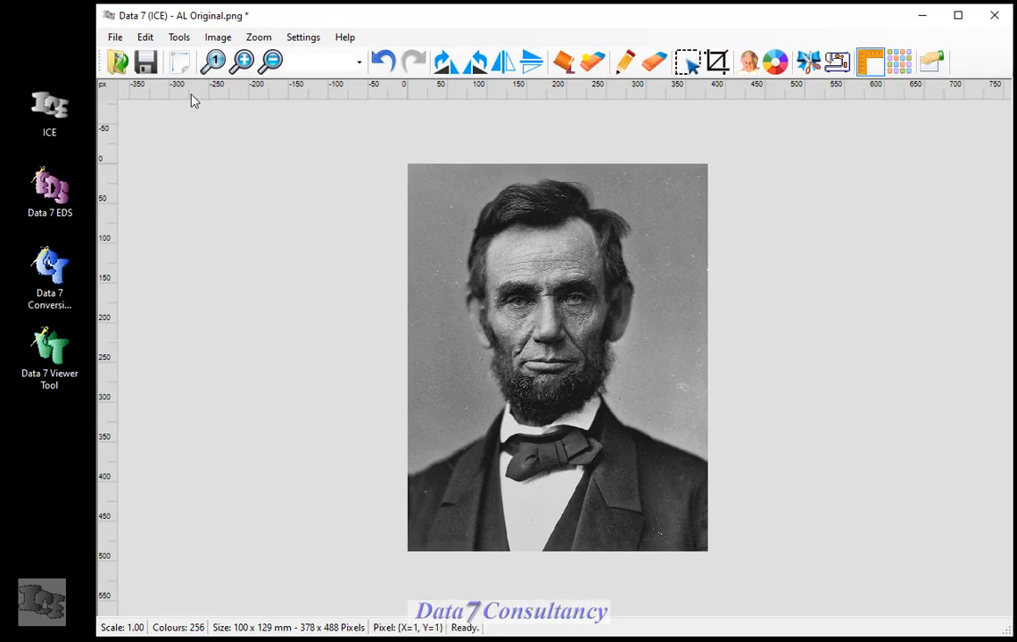
left_click(179, 62)
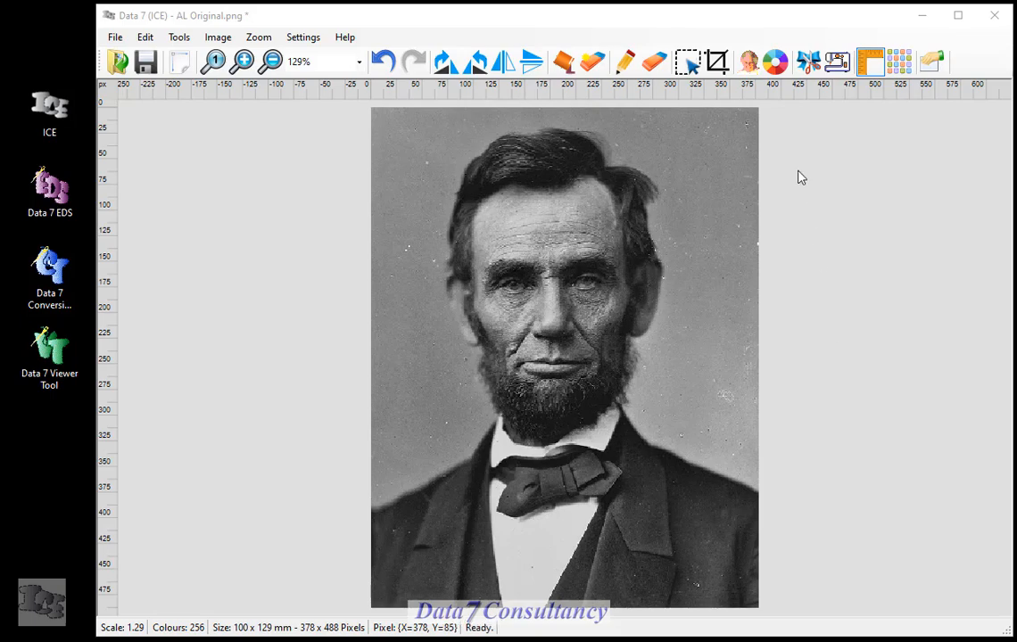
- Posterize the photo at level 4 and run pixel cluster removal twice with a pixel count of 100
left_click(748, 63)
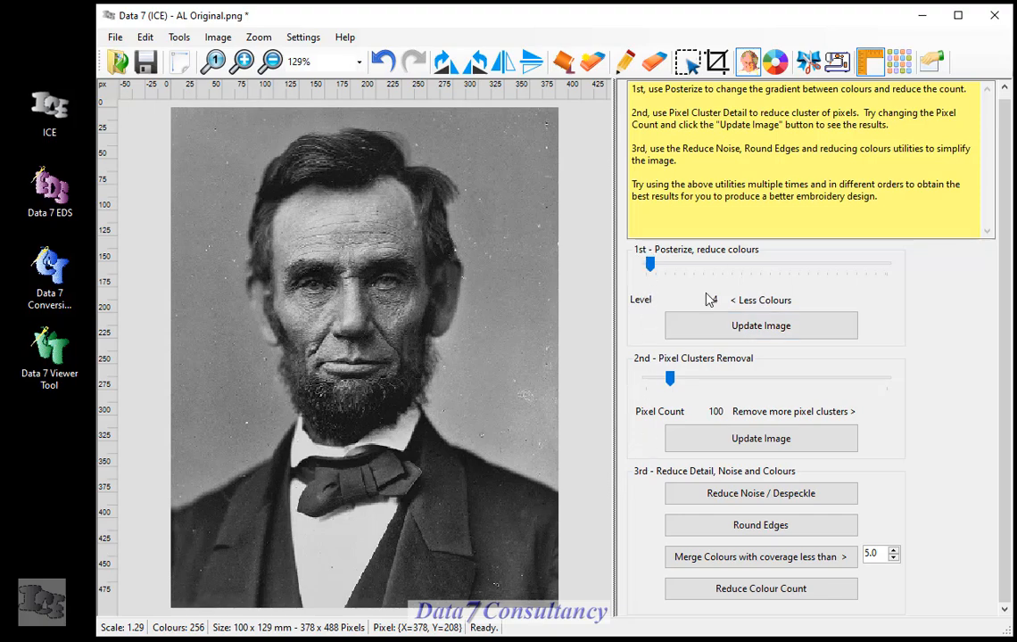
left_click(718, 327)
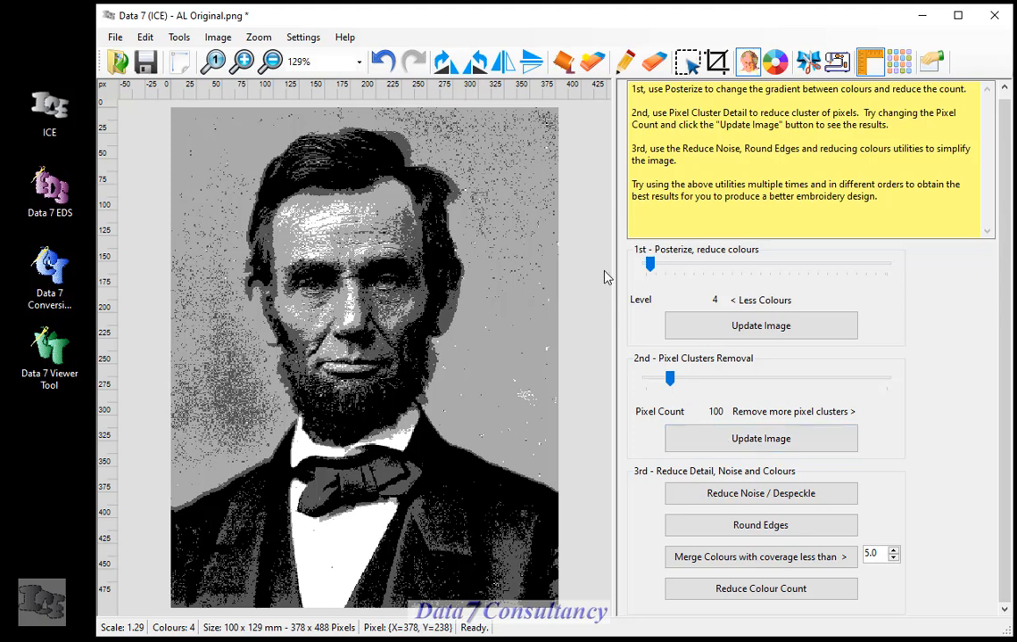
left_click(705, 444)
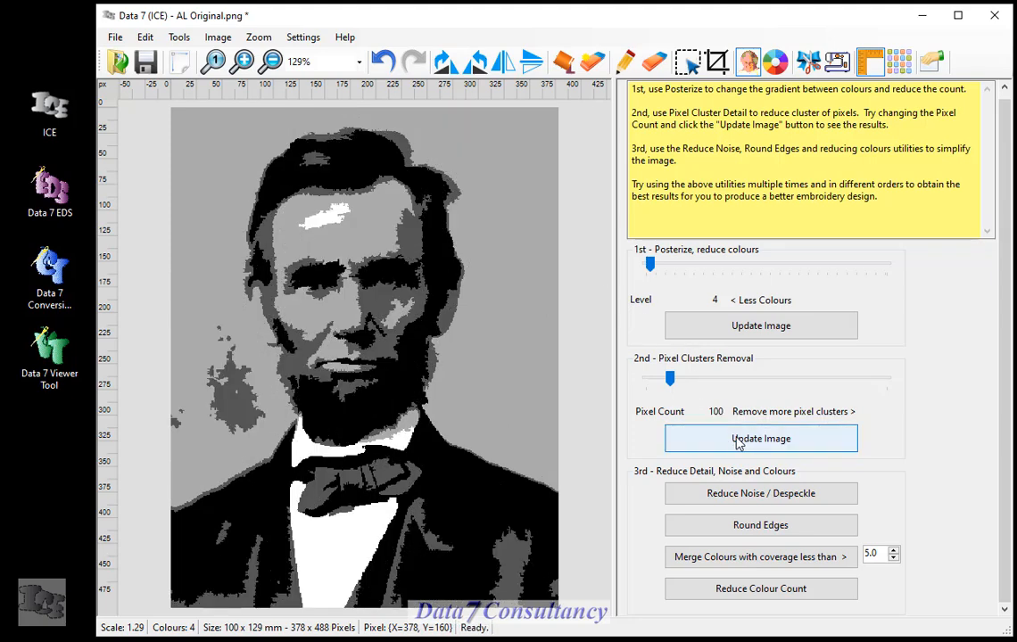
left_click(738, 442)
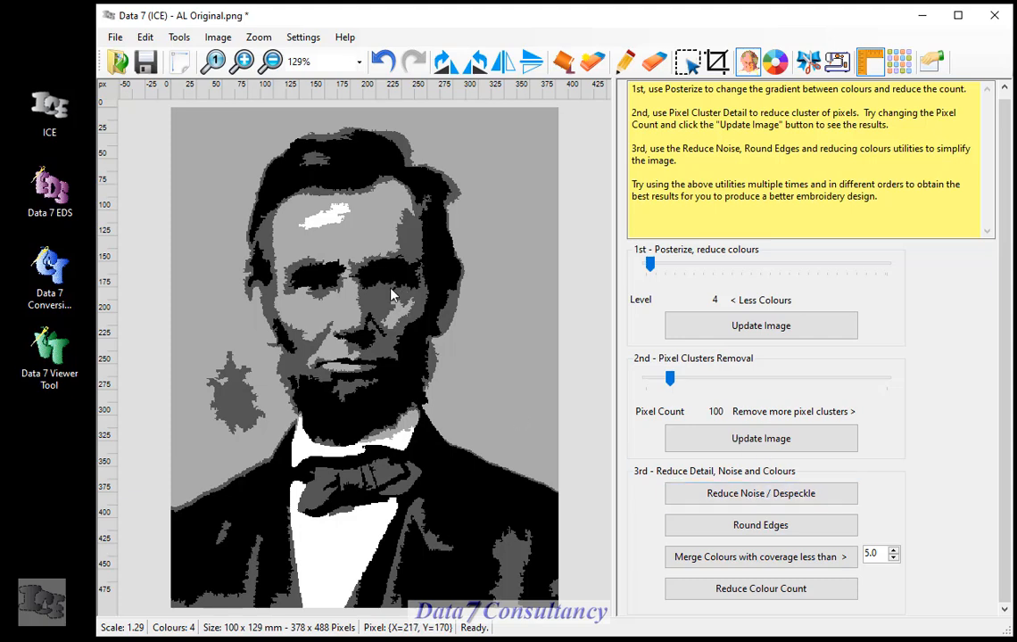
- Reduce the noise in the posterized portrait and round its edges
scroll(348, 259, "up", 2)
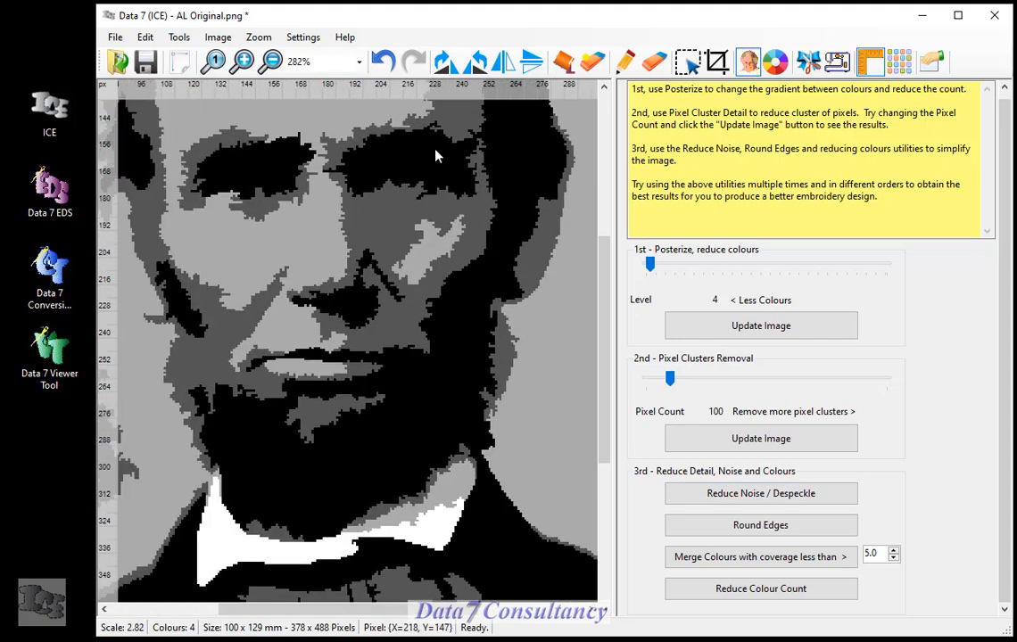
left_click(738, 497)
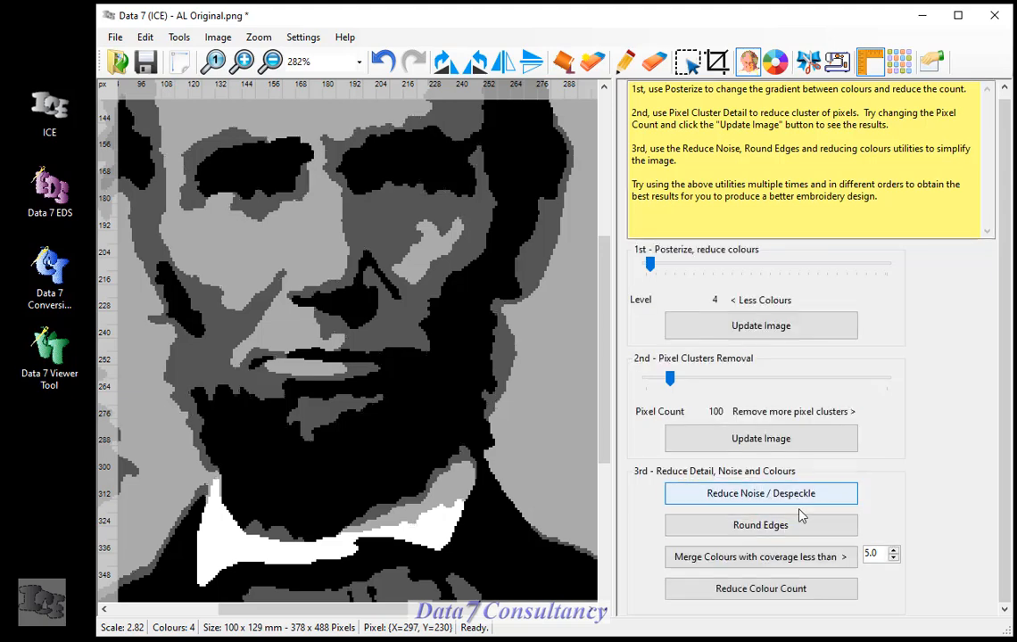
left_click(748, 528)
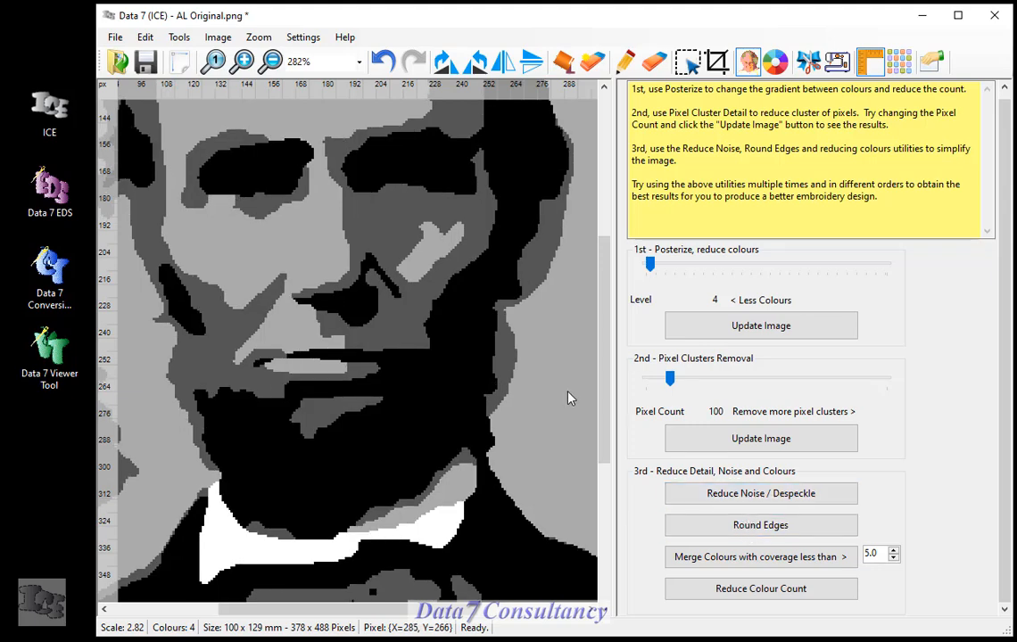
left_click(178, 61)
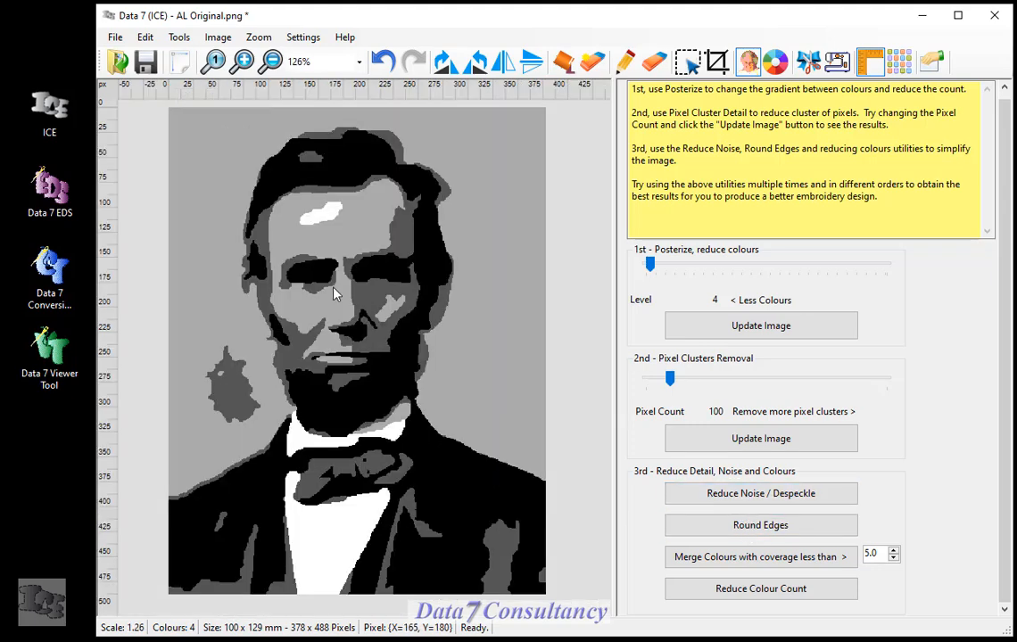
- Fill the dark grey blotch in the background beside the beard with the background's light grey, using the Fill Tool at tolerance 30
left_click(563, 64)
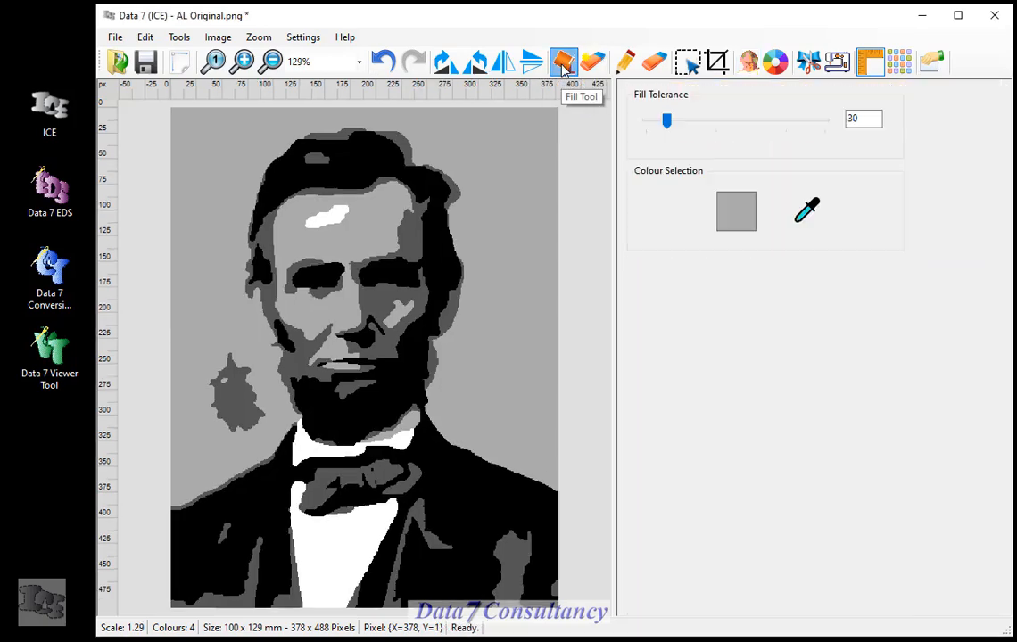
left_click(805, 220)
left_click(227, 322)
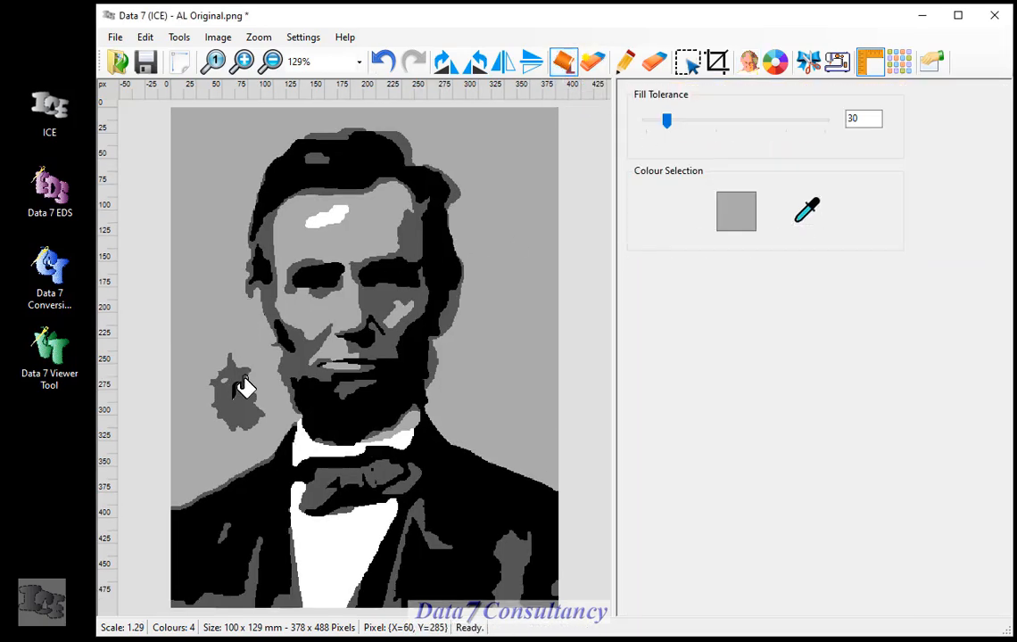
left_click(240, 382)
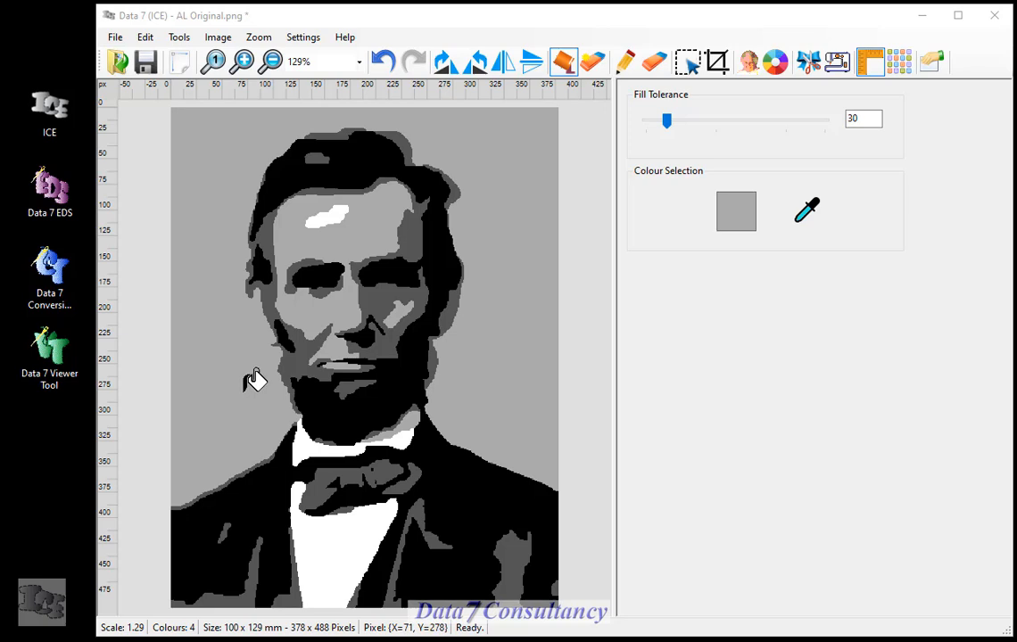
- Paint black over the gap between the beard and the collar tip with a square brush of size 4
left_click_drag(237, 380, 336, 482)
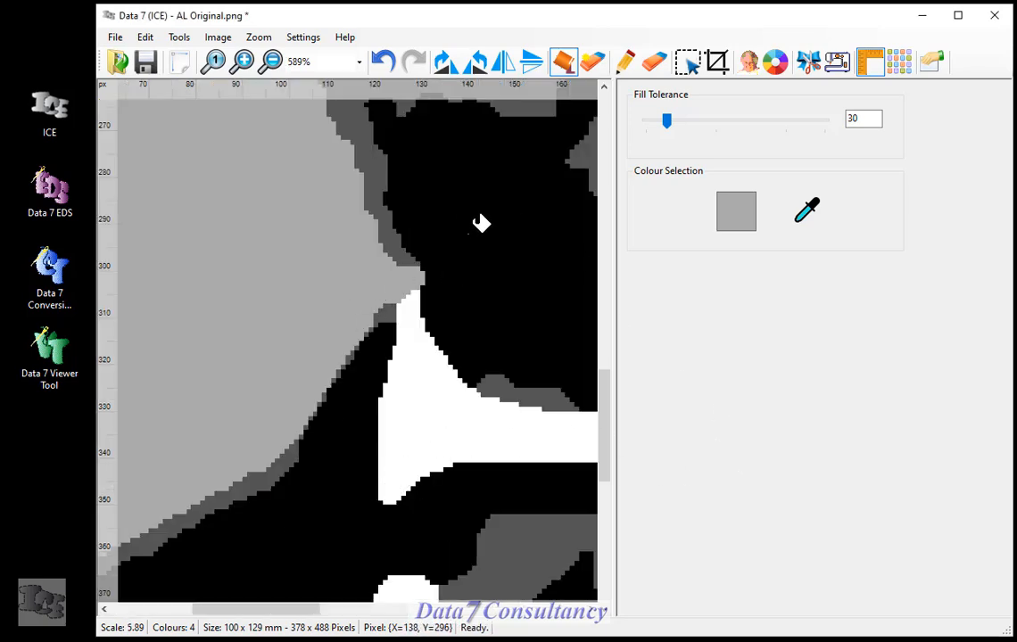
left_click(624, 61)
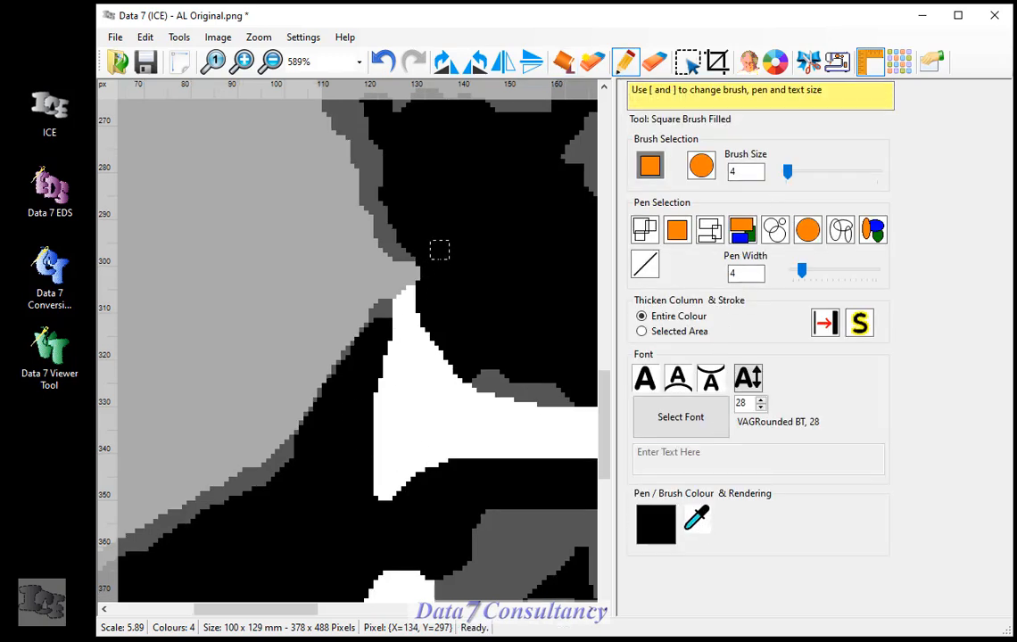
left_click_drag(440, 251, 381, 329)
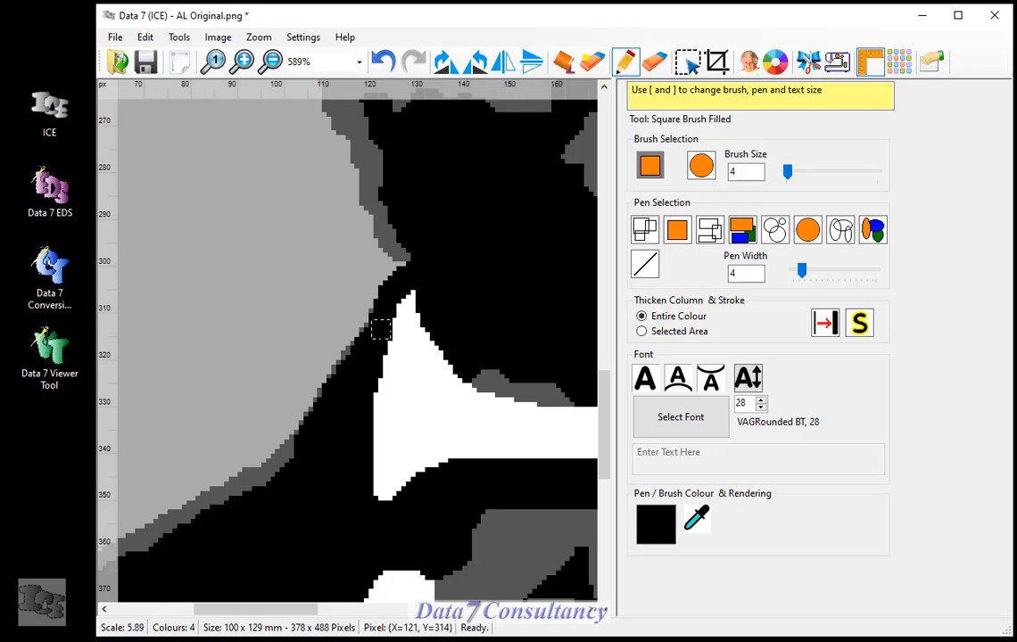
left_click(181, 64)
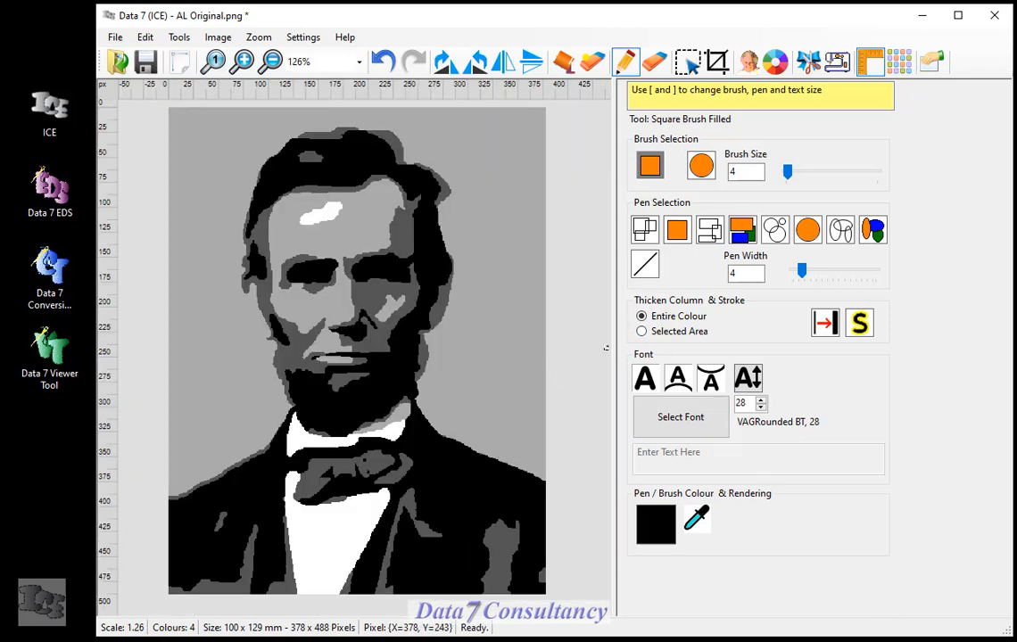
- Merge the dark grey colour 085,085,085 into black
left_click(775, 64)
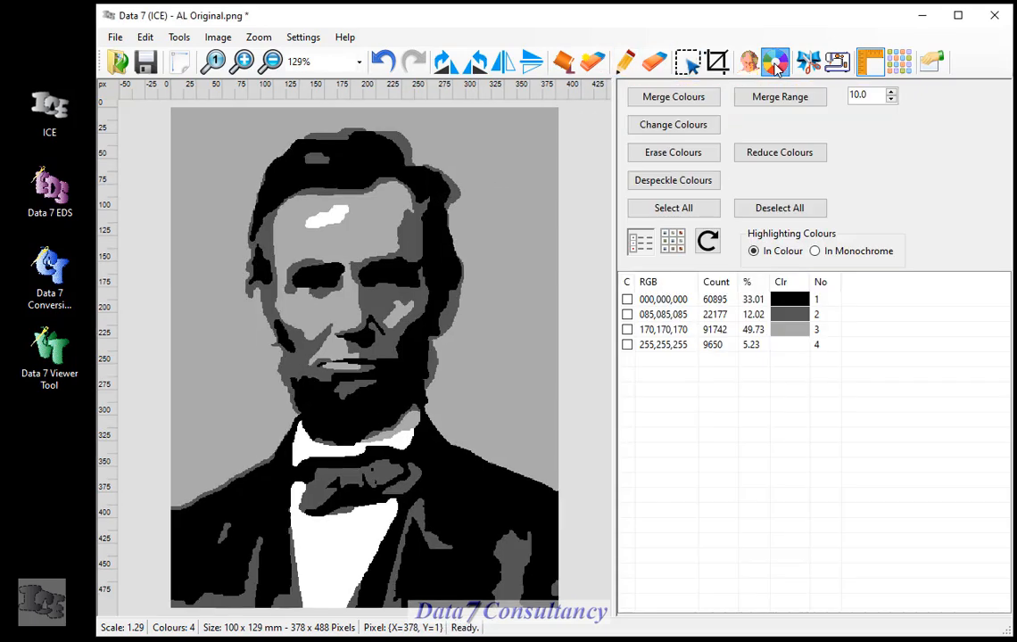
left_click(627, 315)
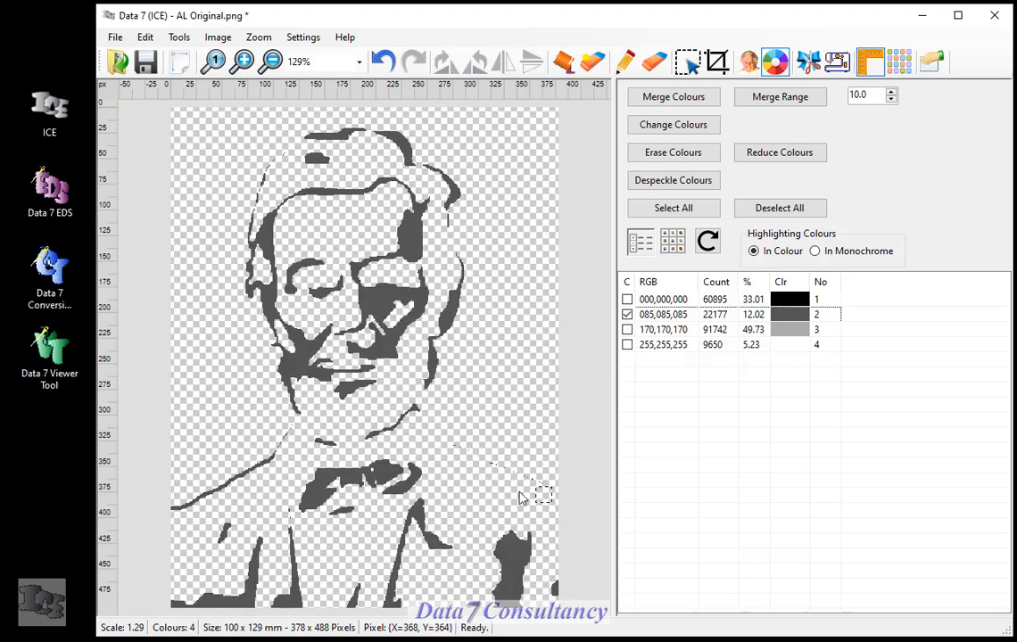
left_click(658, 96)
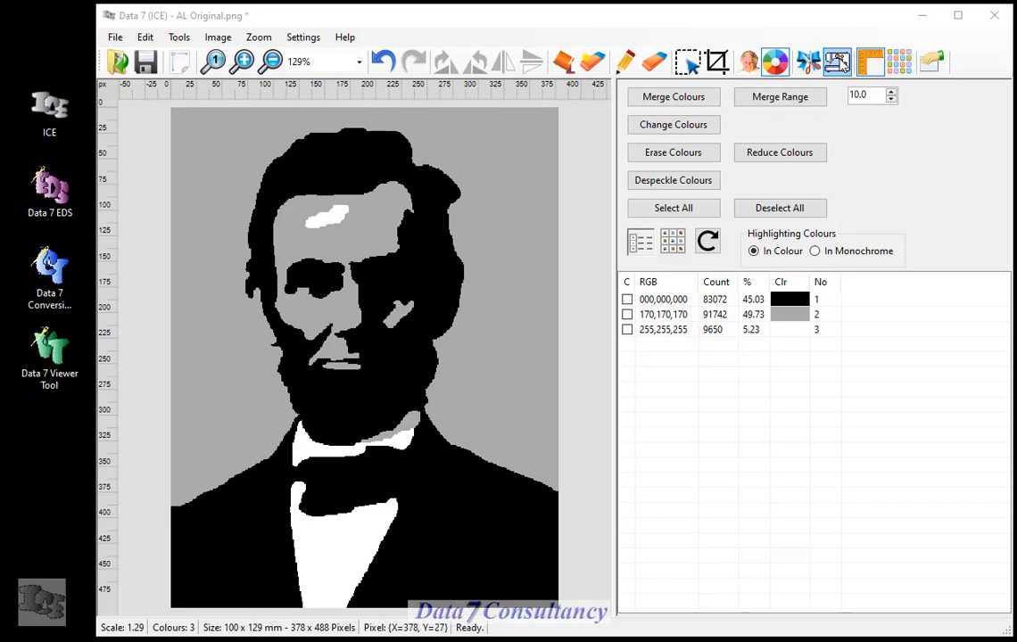
- Select all image regions for sewing, generate the embroidery from them, and enlarge the design preview window
left_click(839, 62)
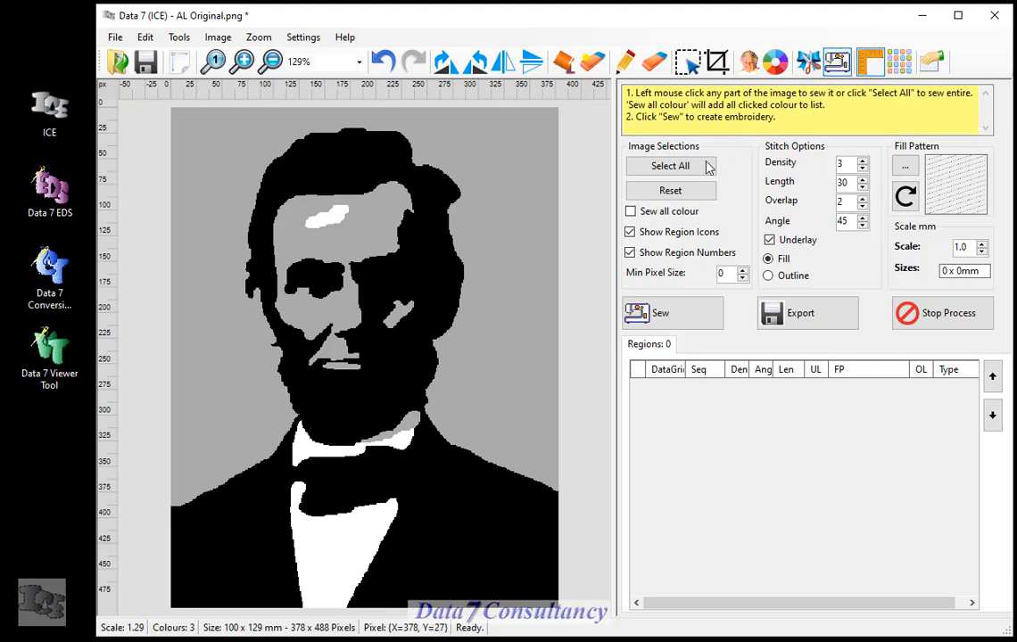
left_click(671, 168)
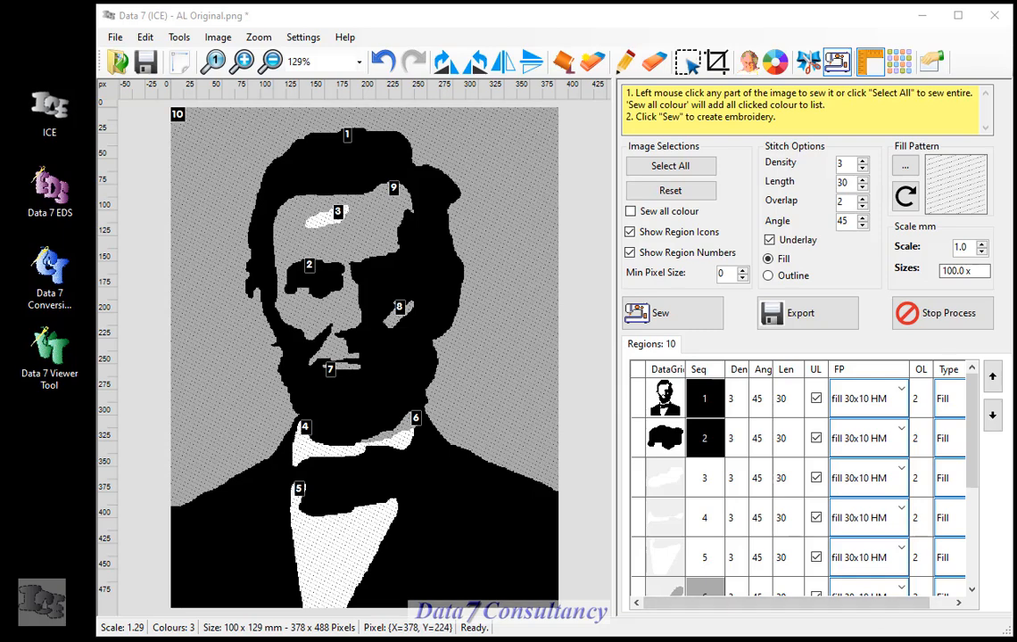
left_click(641, 313)
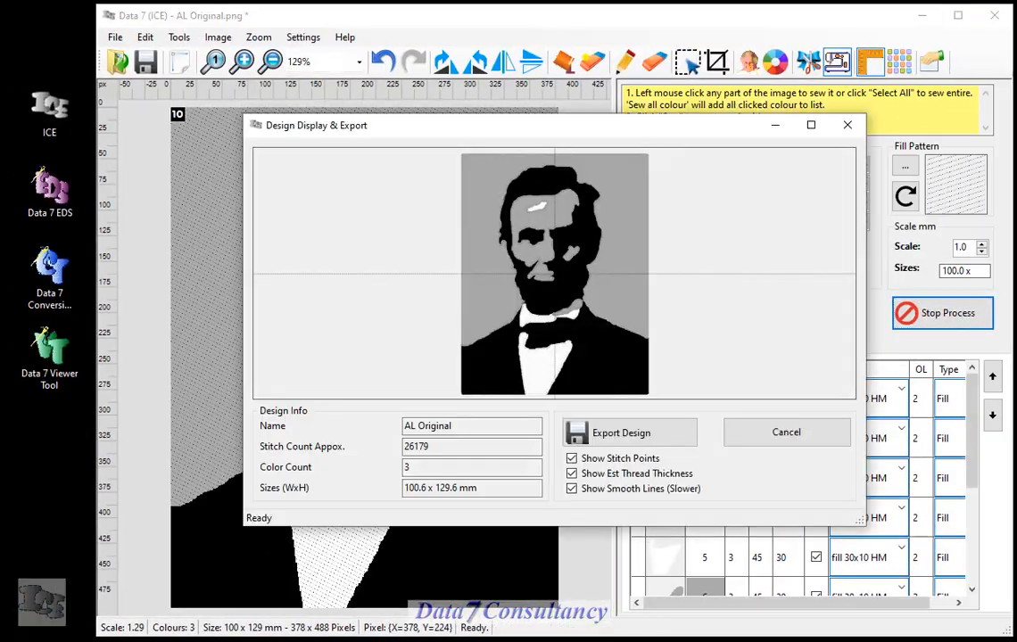
left_click_drag(596, 125, 490, 42)
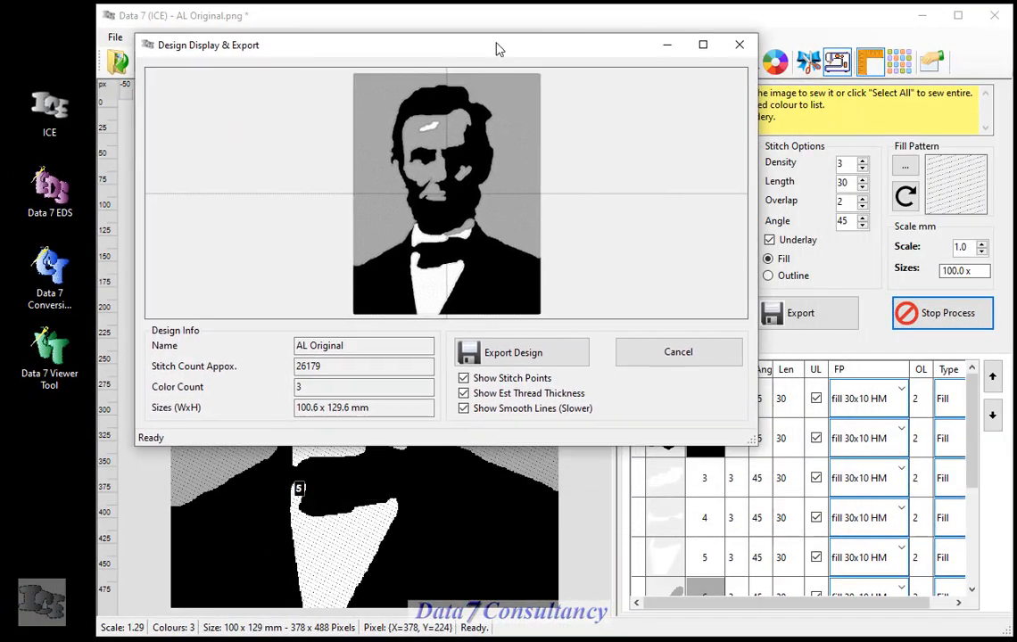
left_click_drag(752, 439, 920, 586)
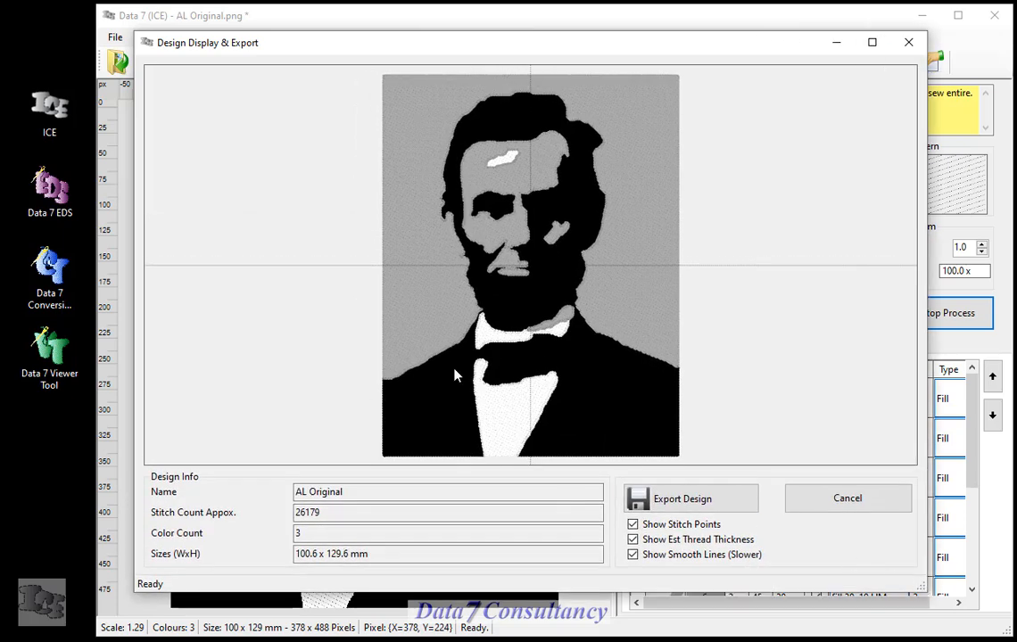
- Export the design to the ICE folder as AL ORIGINAL.QEP in Data 7 Quick Expanded format and close the preview
left_click(697, 505)
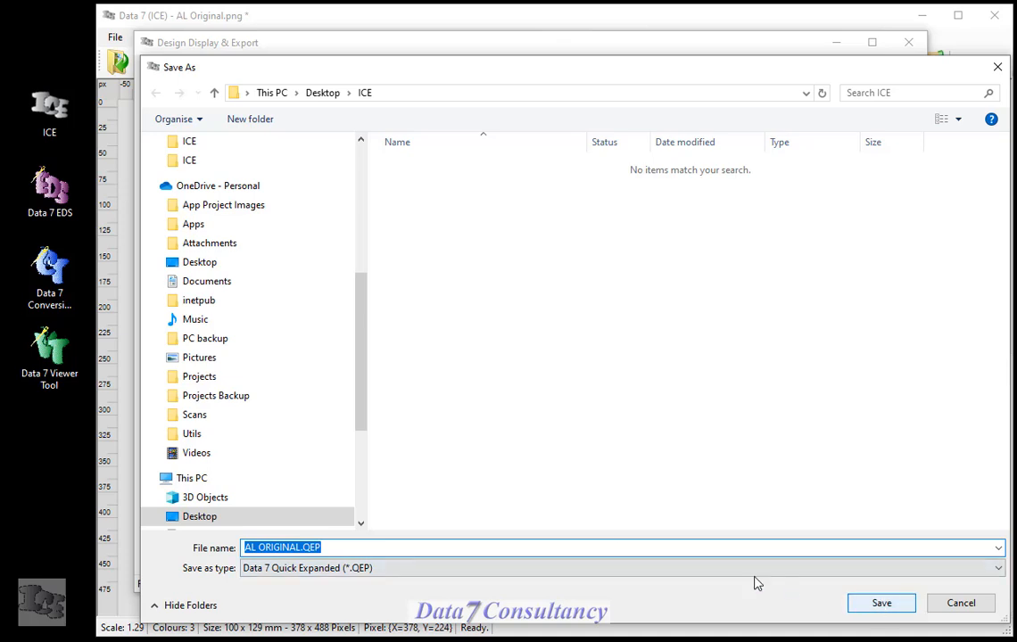
left_click(586, 570)
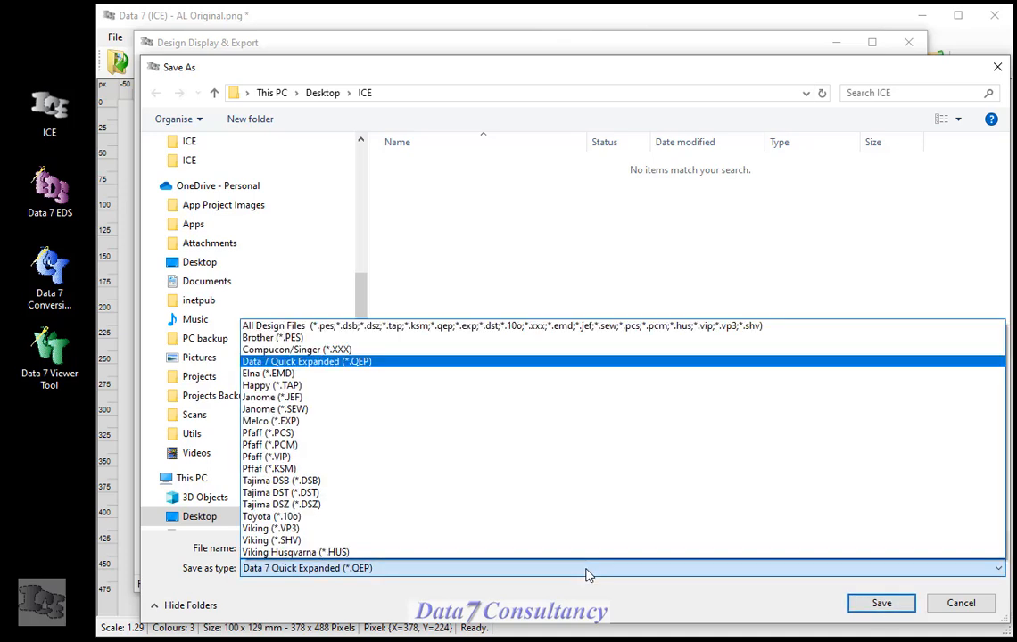
left_click(502, 271)
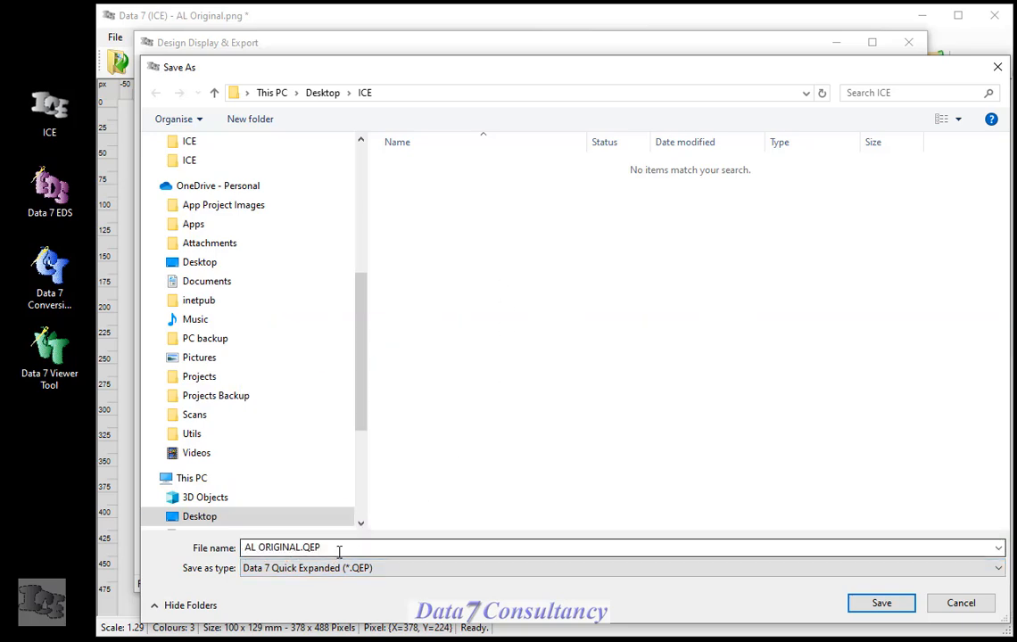
left_click(880, 609)
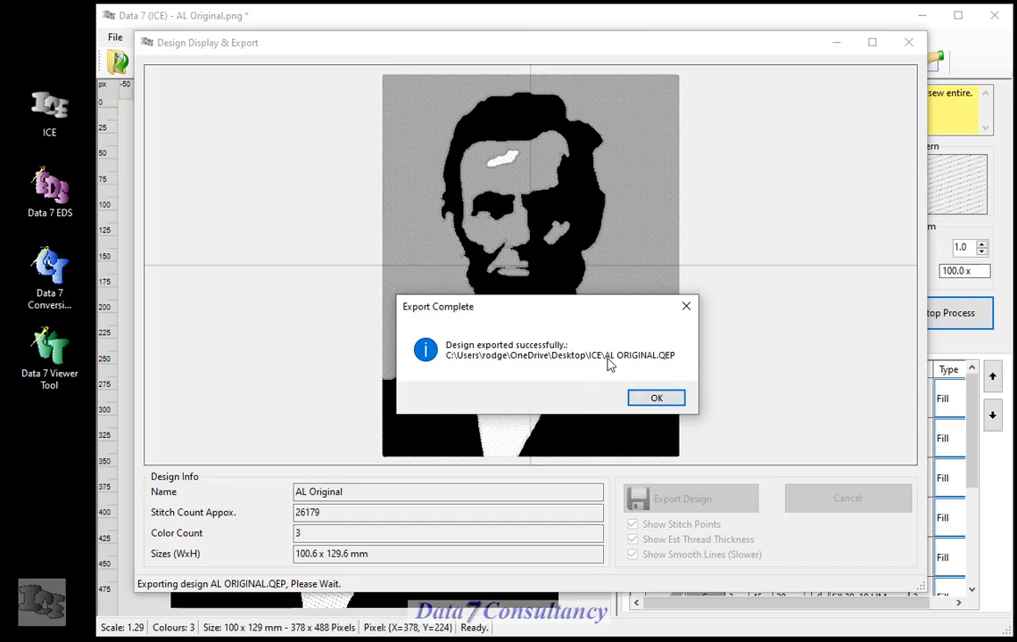
left_click(655, 397)
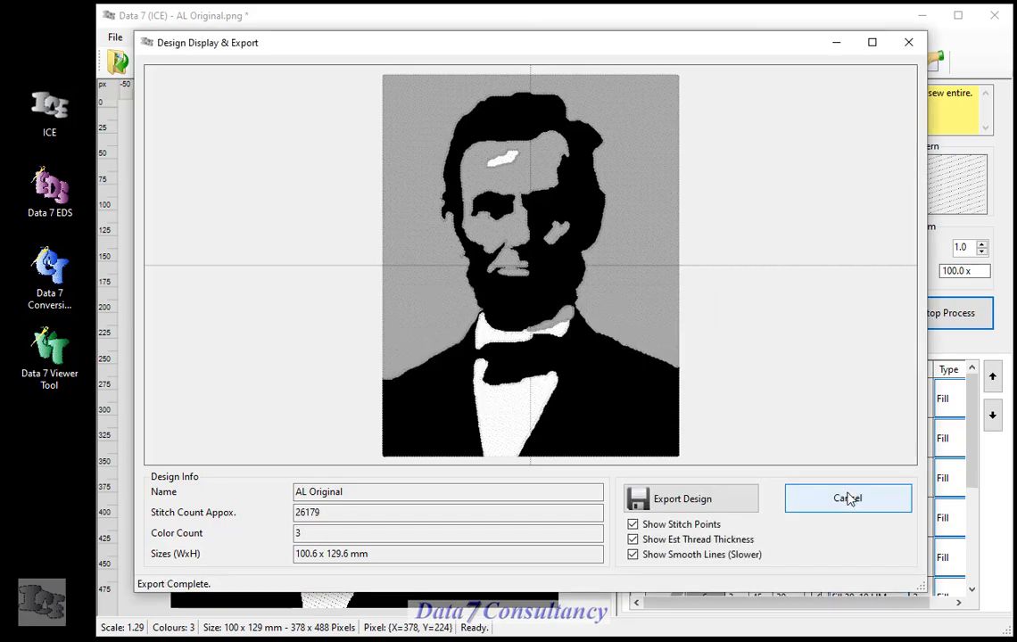
left_click(847, 497)
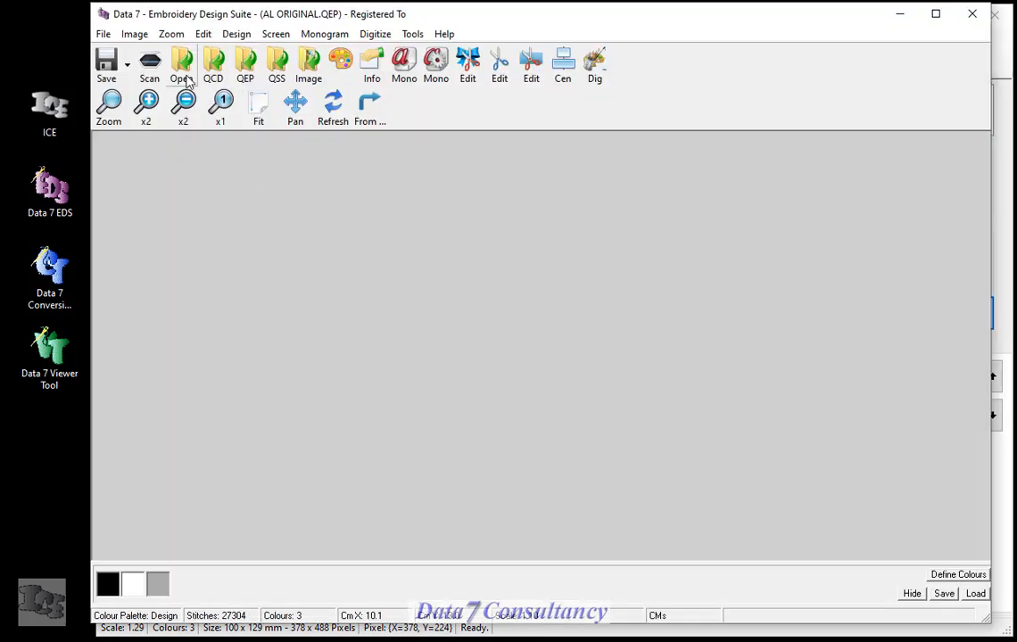
- Open AL ORIGINAL.QEP from the ICE folder in Data 7 Embroidery Design Suite
left_click(183, 70)
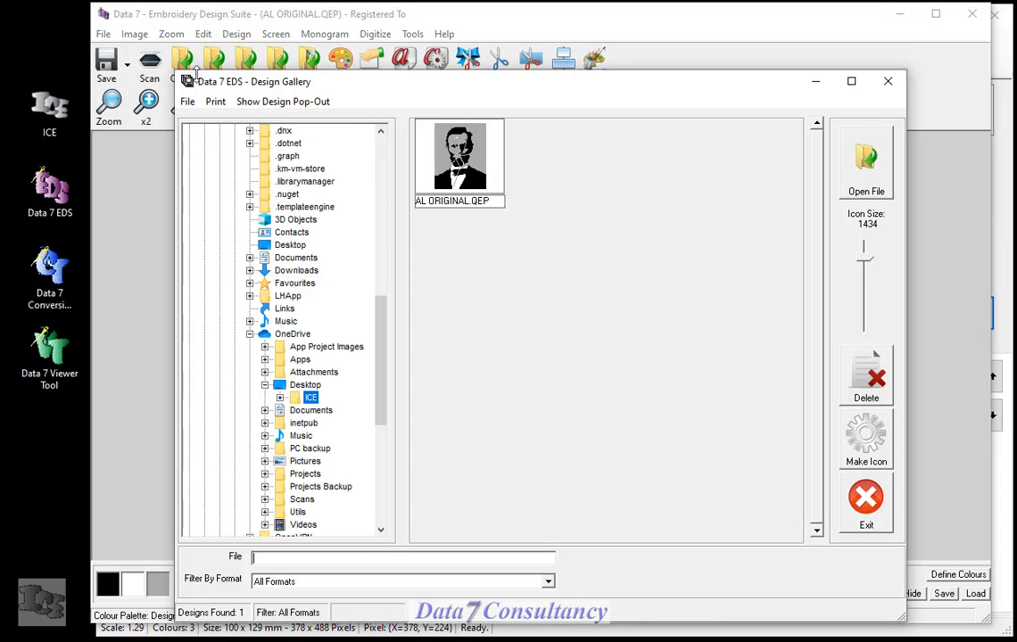
left_click(496, 170)
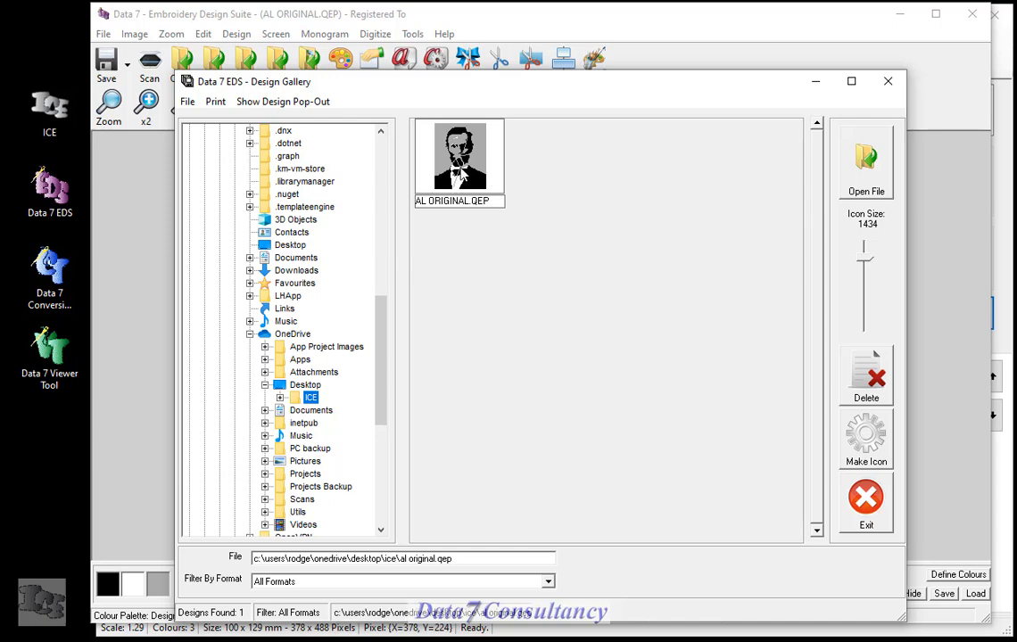
left_click(867, 159)
left_click(547, 401)
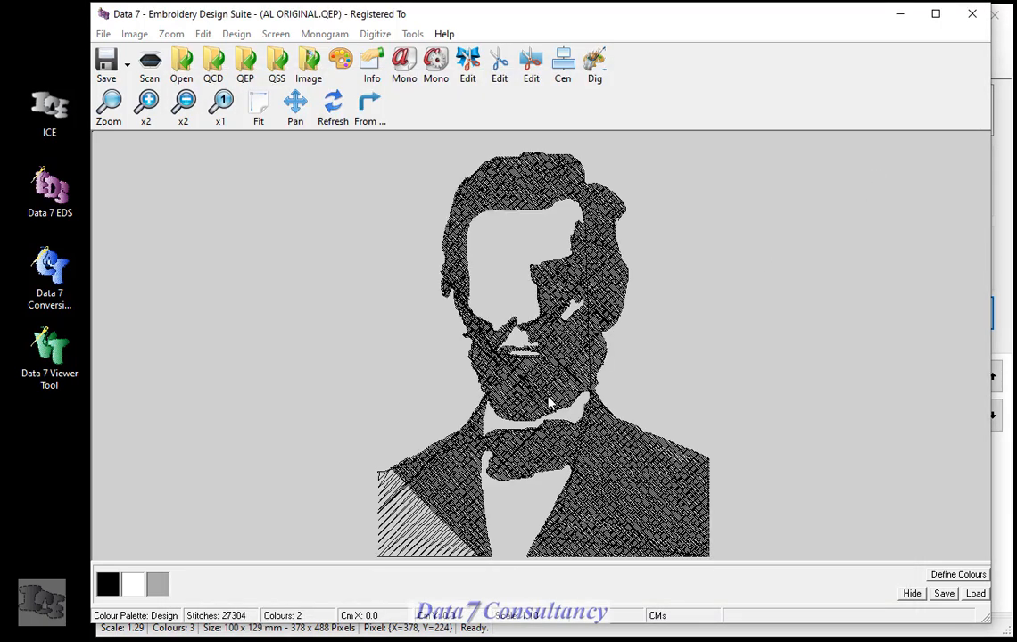